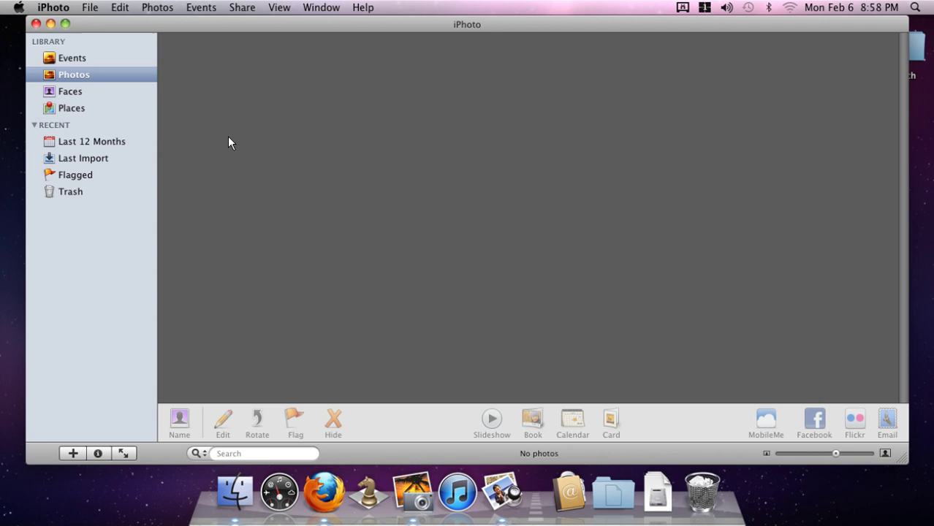
Import corn cakes 2.JPG from Documents into the library and open it for editing
left_click(55, 9)
mouse_move(89, 9)
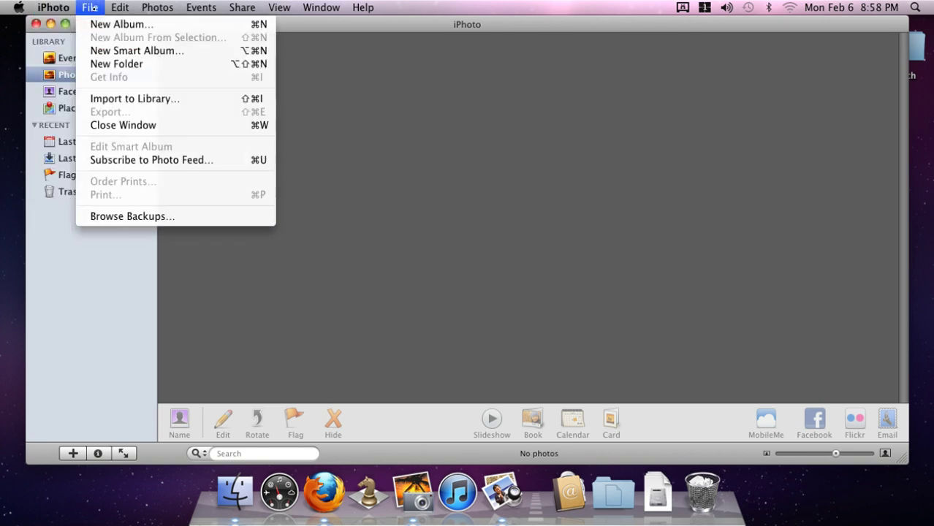
left_click(121, 98)
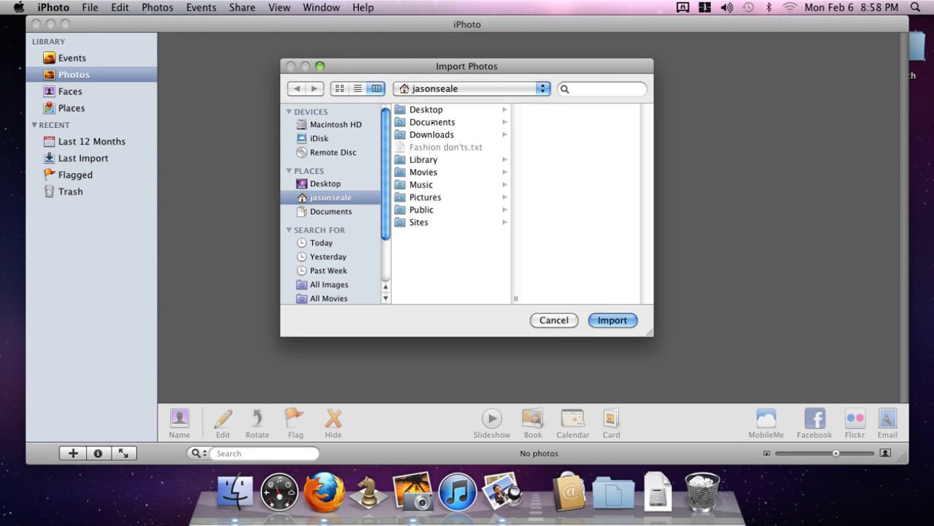
left_click(391, 122)
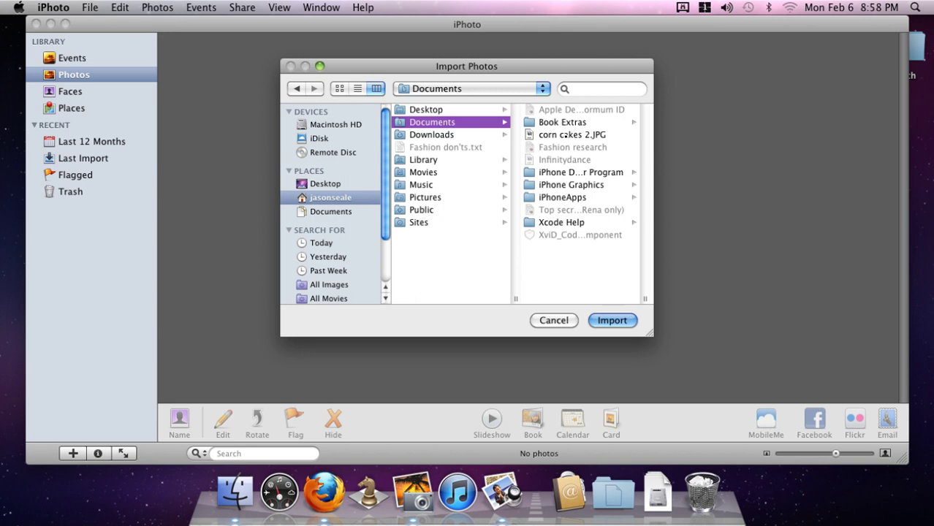
double_click(564, 135)
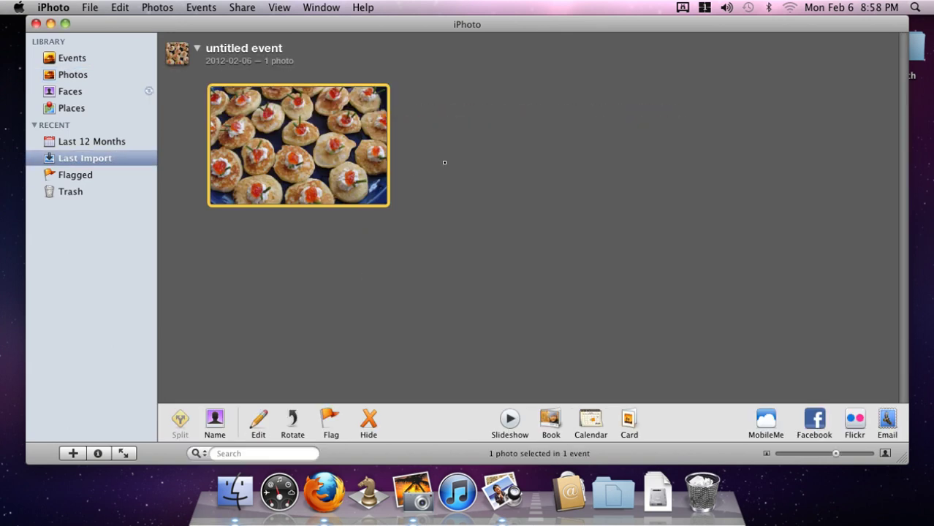
double_click(295, 146)
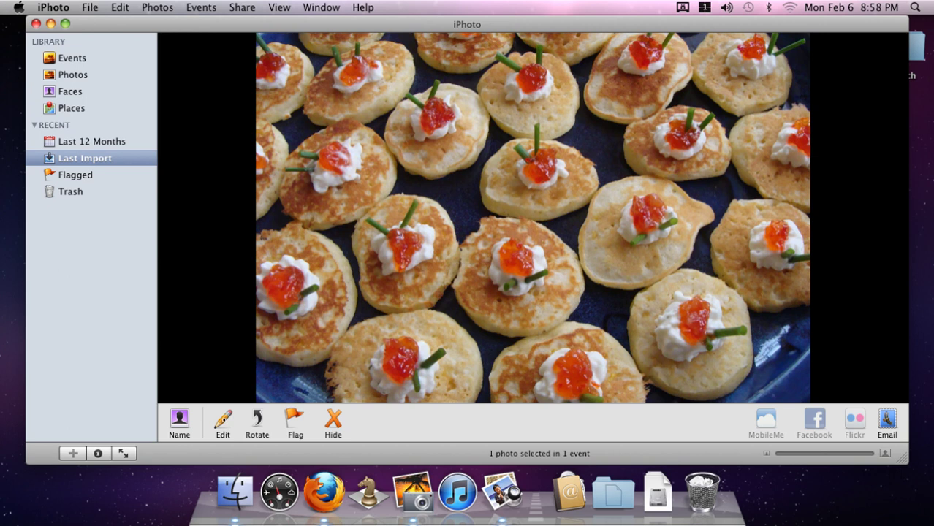
left_click(222, 421)
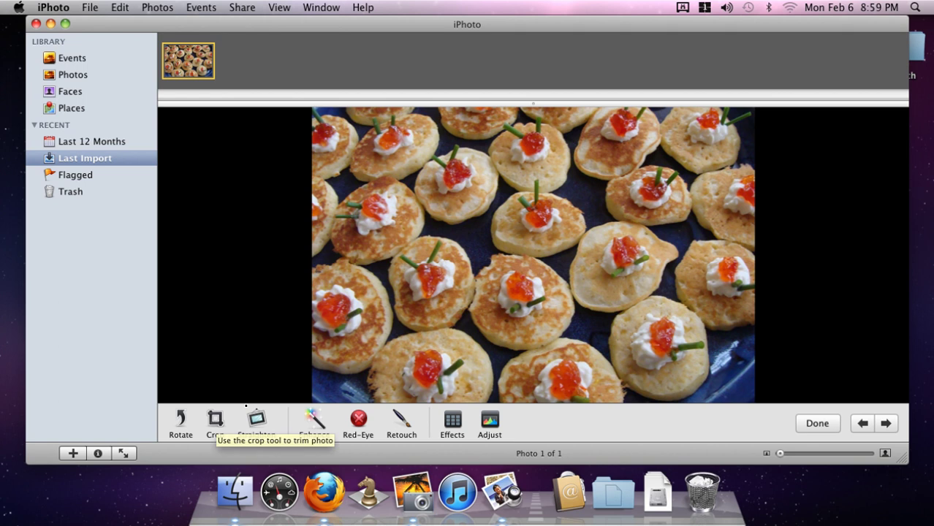
Start a crop constrained to a custom proportion, replacing 1600 with 760 × 345
left_click(216, 420)
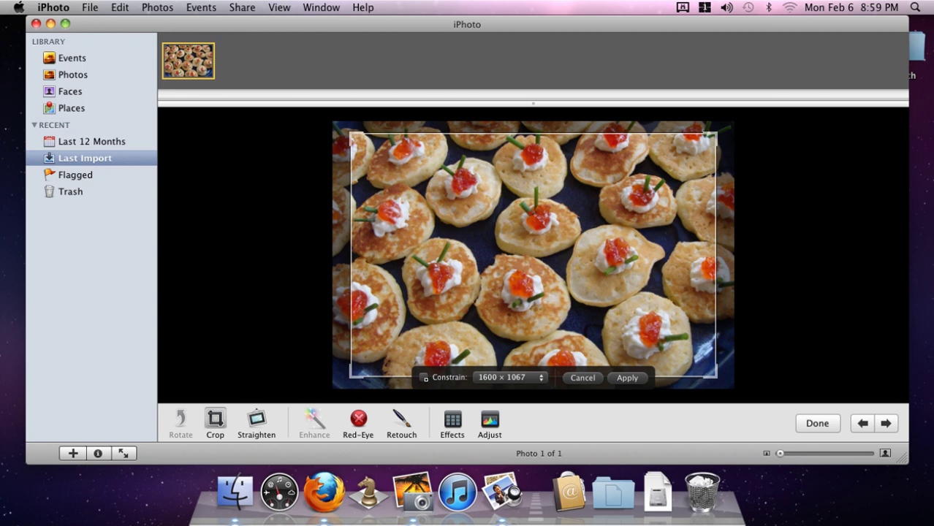
left_click(424, 378)
left_click(541, 378)
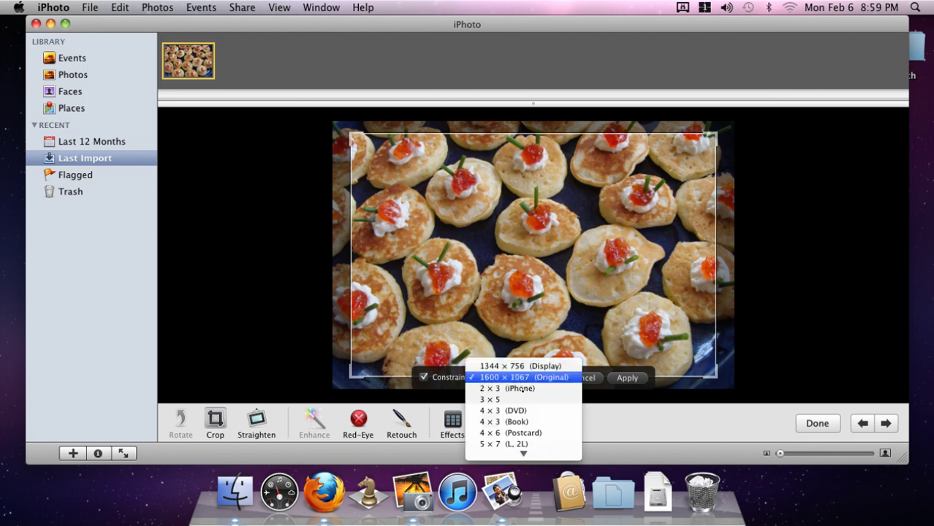
mouse_move(523, 452)
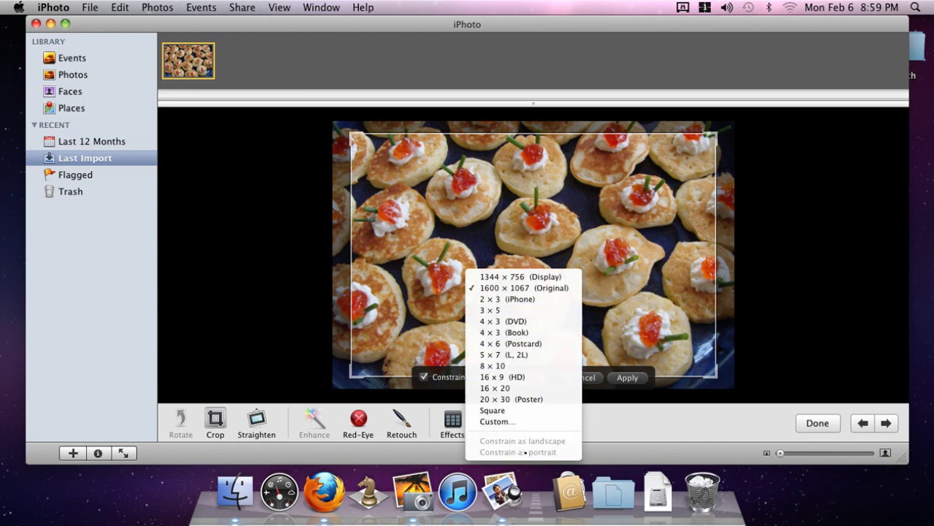
left_click(511, 422)
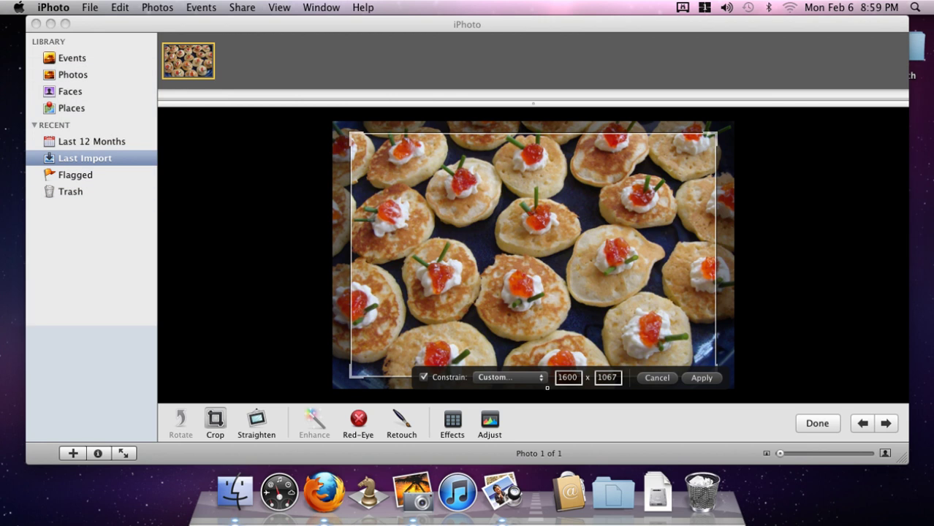
left_click(573, 378)
double_click(573, 378)
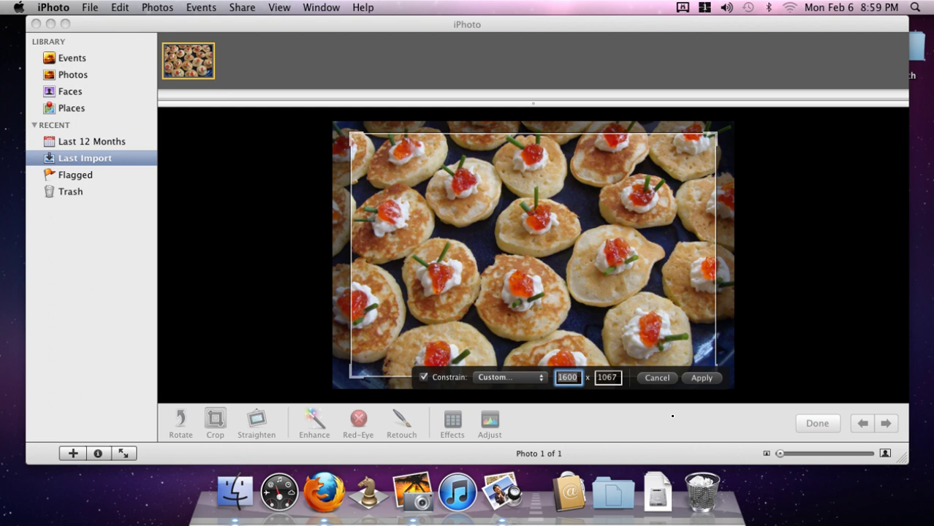
key("BackSpace")
type("760")
key("Tab")
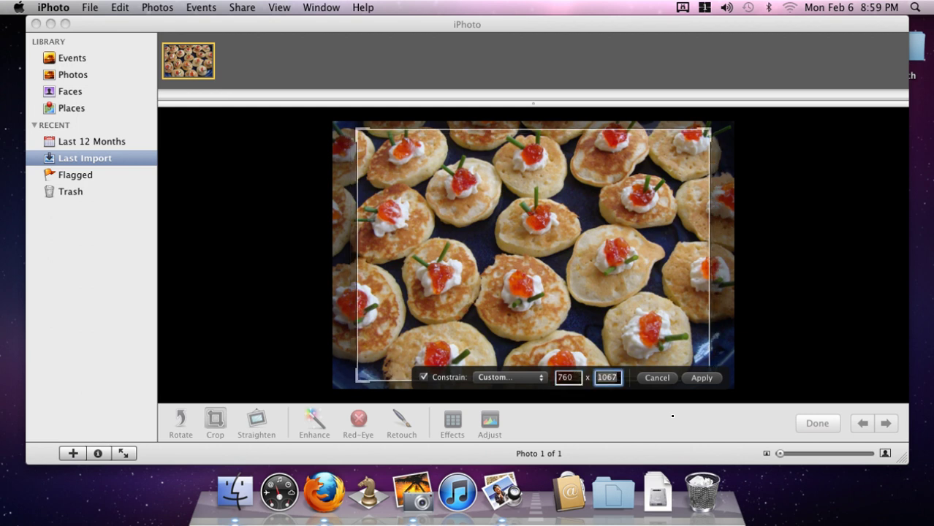
type("345")
key("Tab")
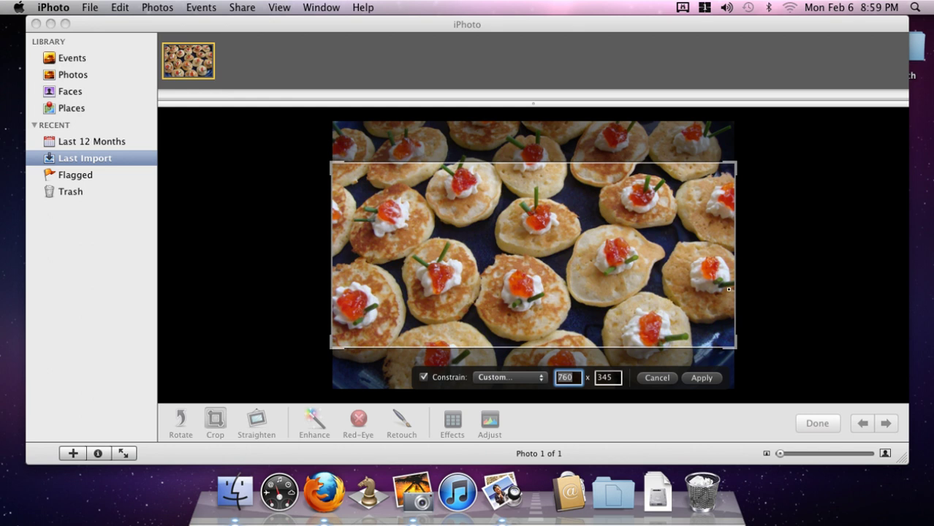
Shrink and move the crop box up over the pancakes, then apply the crop
left_click(716, 174)
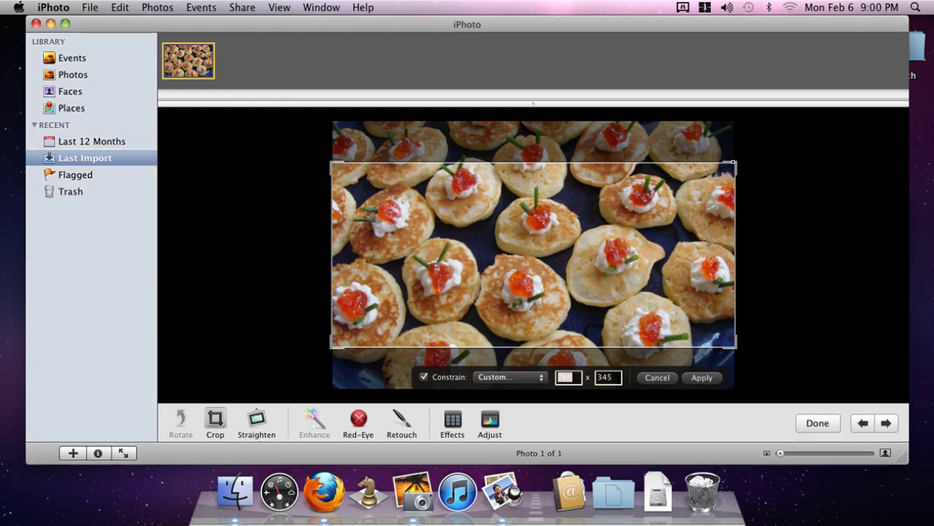
left_click_drag(734, 278, 703, 285)
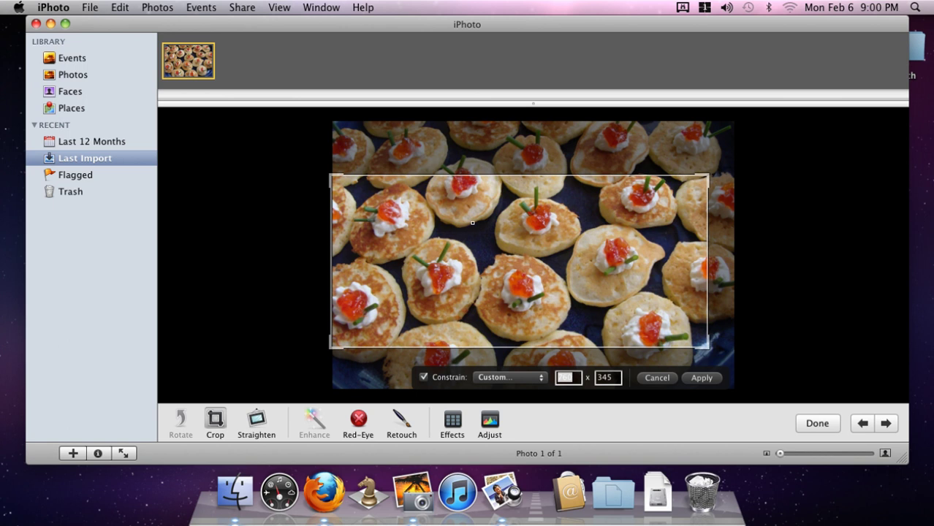
left_click_drag(472, 223, 485, 189)
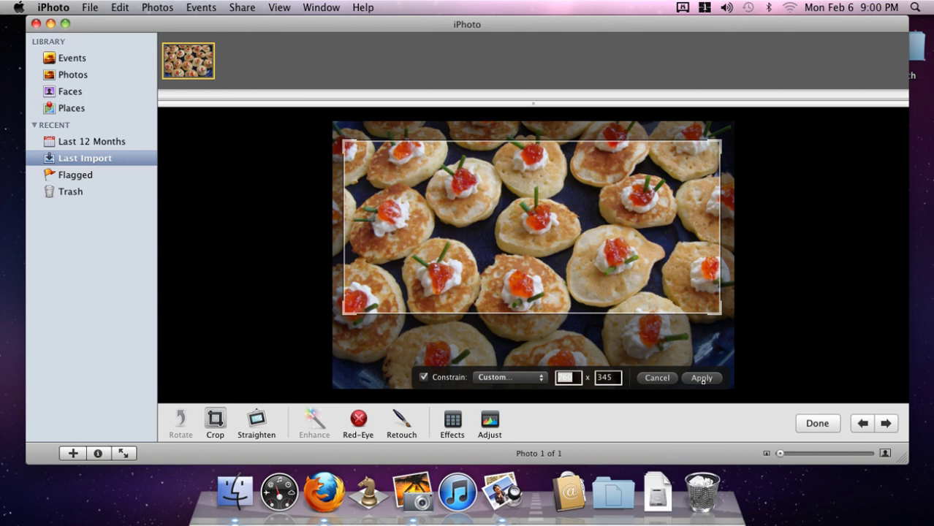
left_click(703, 378)
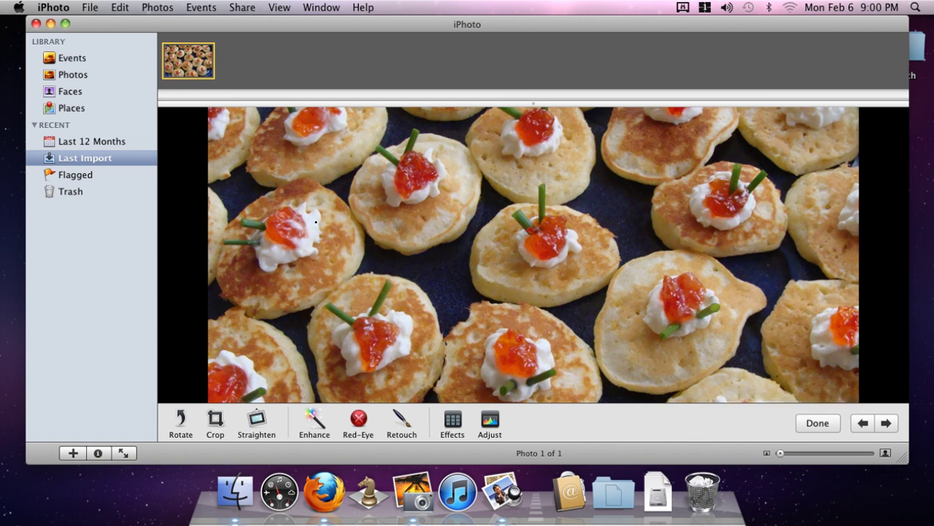
Set export to High-quality JPEG with a custom size limited to 760 px width
left_click(89, 8)
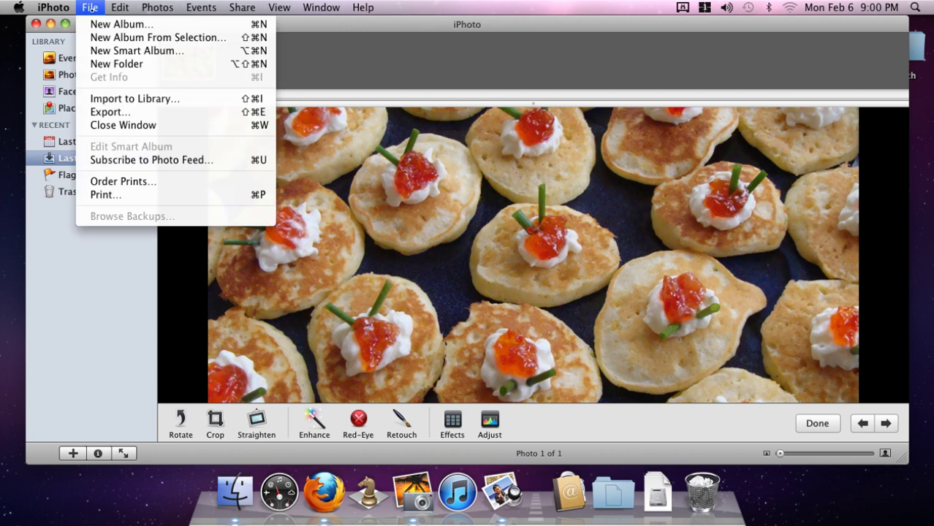
left_click(109, 113)
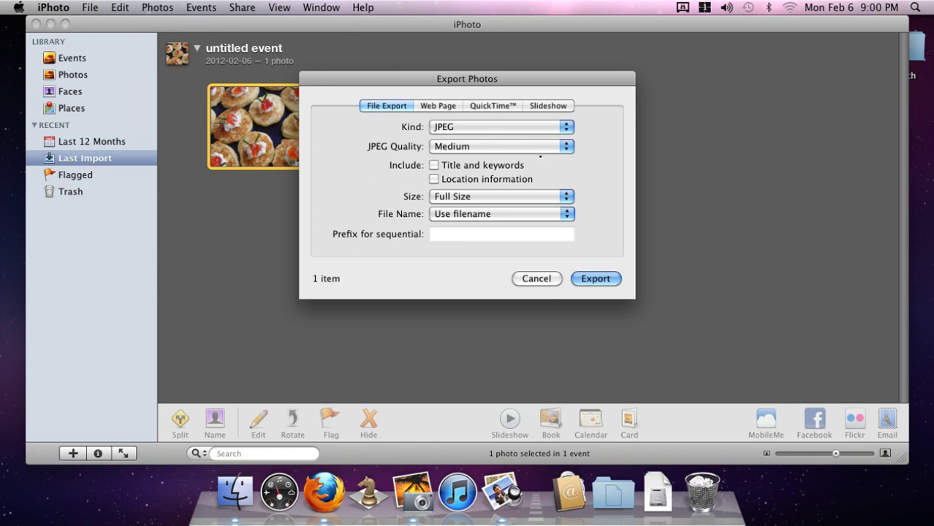
left_click(552, 147)
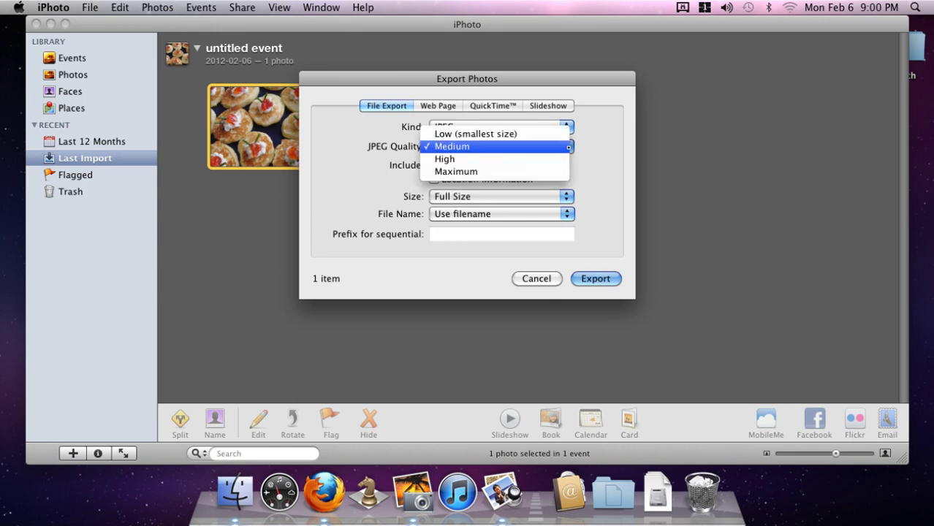
left_click(456, 159)
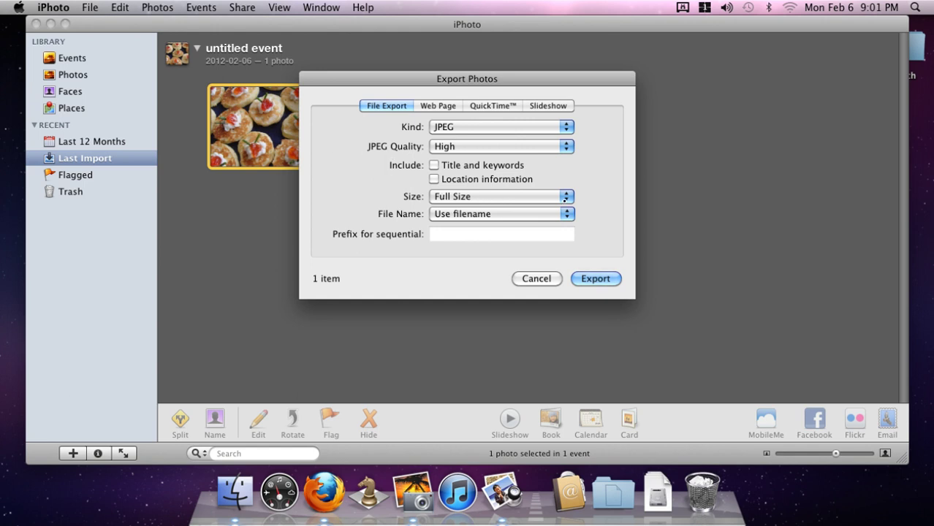
left_click(444, 197)
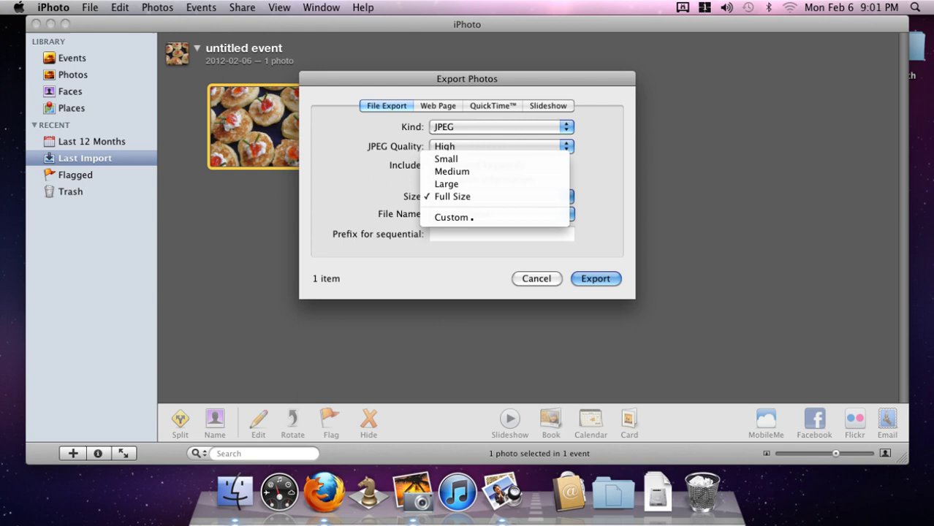
left_click(469, 217)
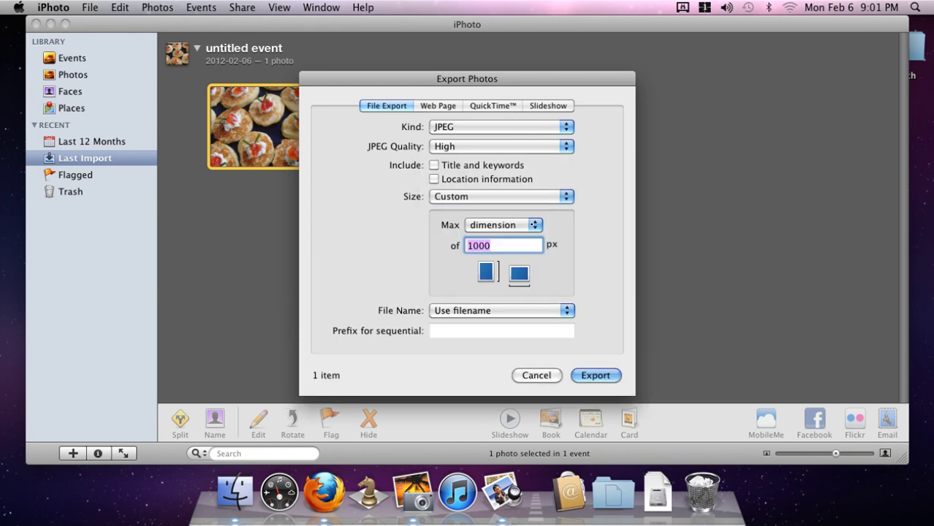
left_click(536, 225)
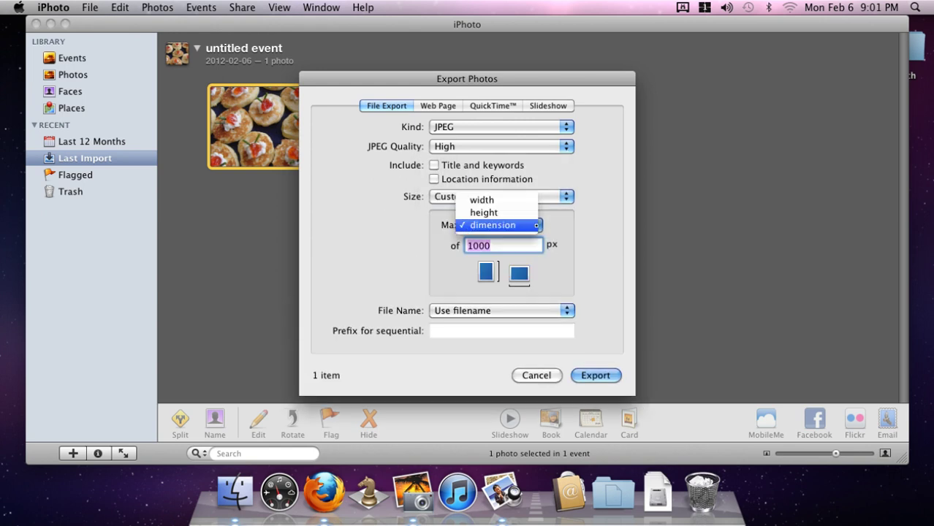
left_click(492, 201)
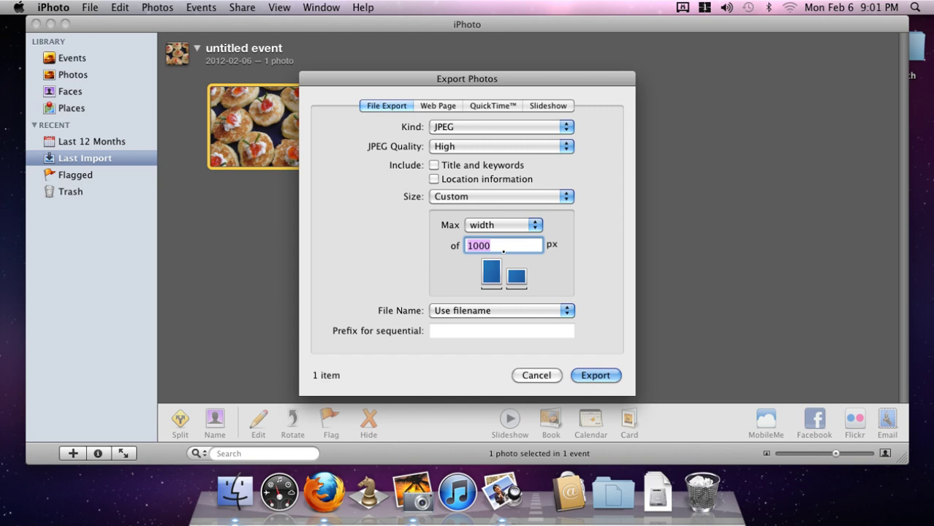
type("750")
key("BackSpace")
key("BackSpace")
type("60")
Export the photo to Documents, naming it 'corn cakes 2 - 760'
left_click(594, 375)
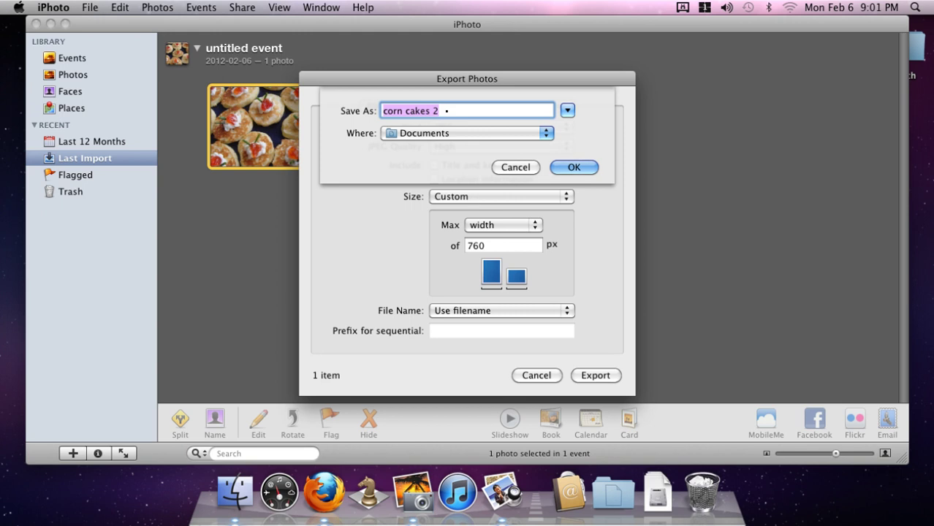
left_click(447, 111)
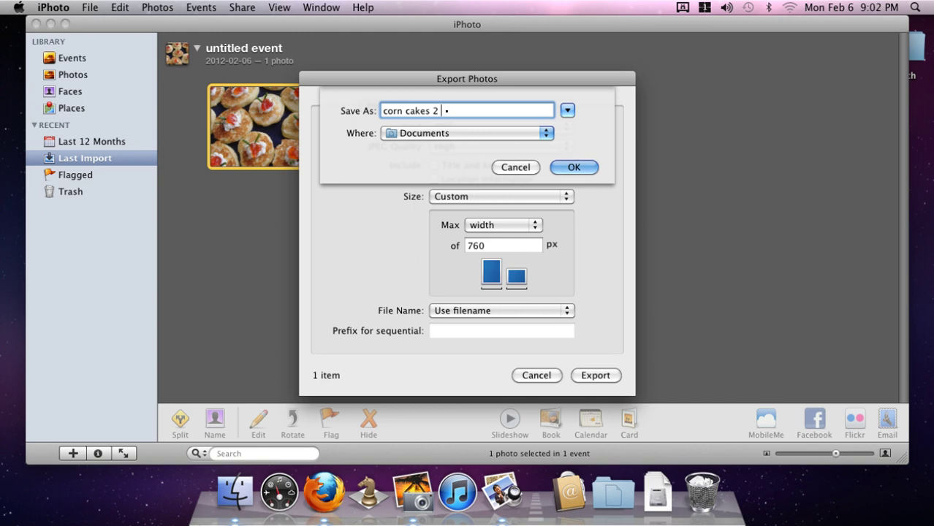
type("- 760")
left_click(574, 168)
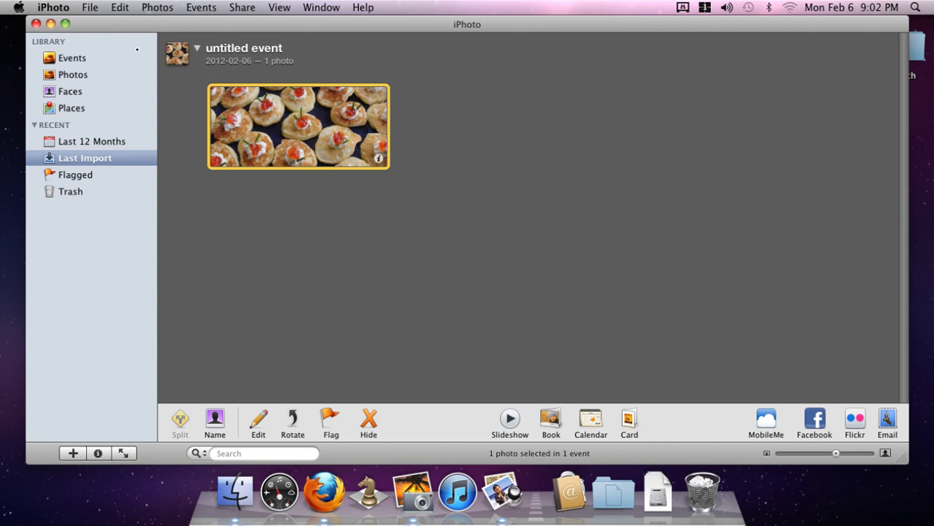
Close iPhoto and open corn cakes 2 - 760.jpg from Finder's Documents folder
left_click(35, 24)
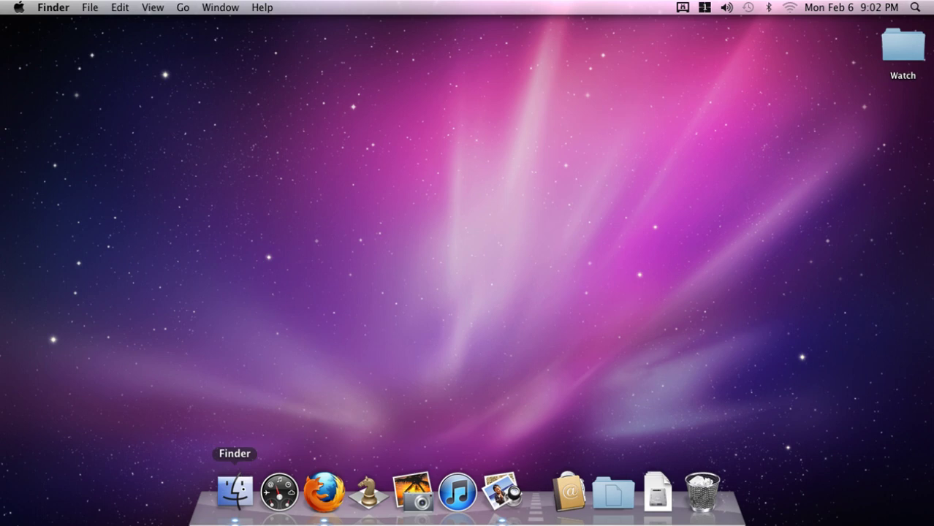
left_click(235, 491)
left_click(401, 72)
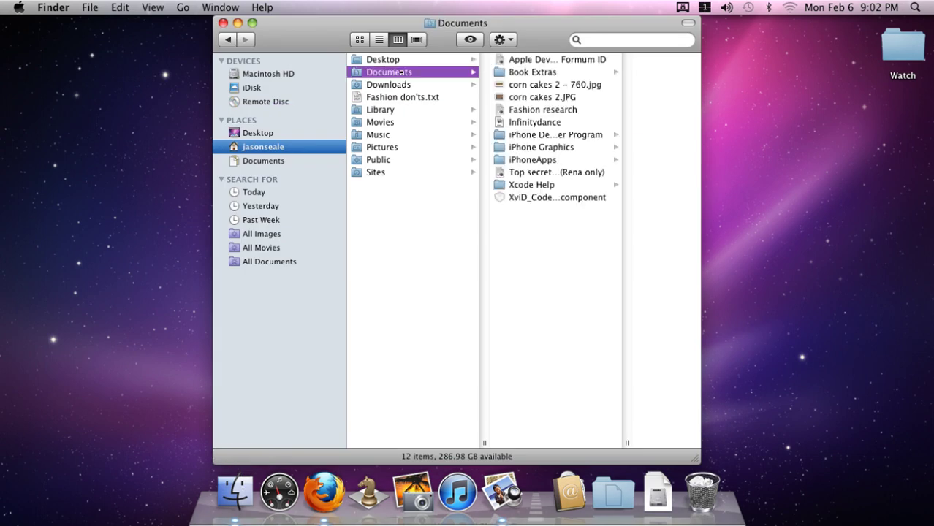
double_click(539, 85)
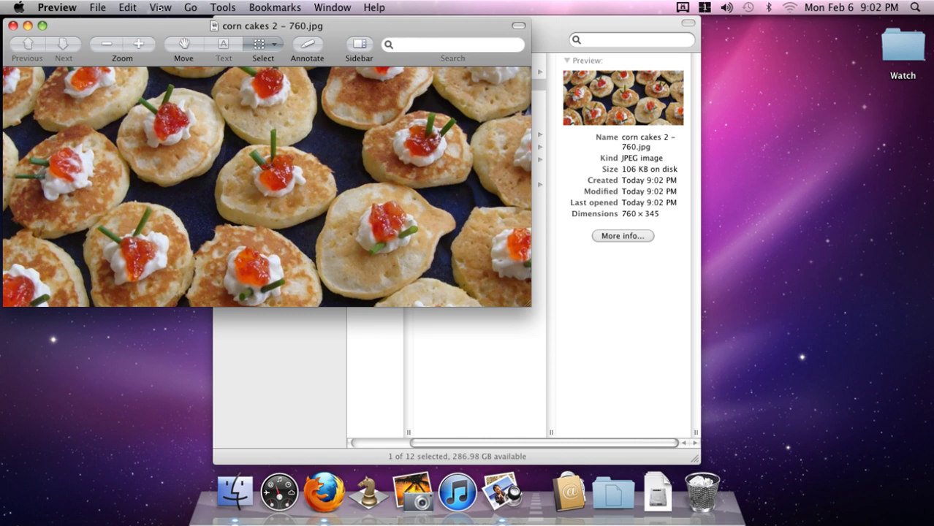
Check in Adjust Size that the image is 760 × 345, then close it without saving
left_click(220, 8)
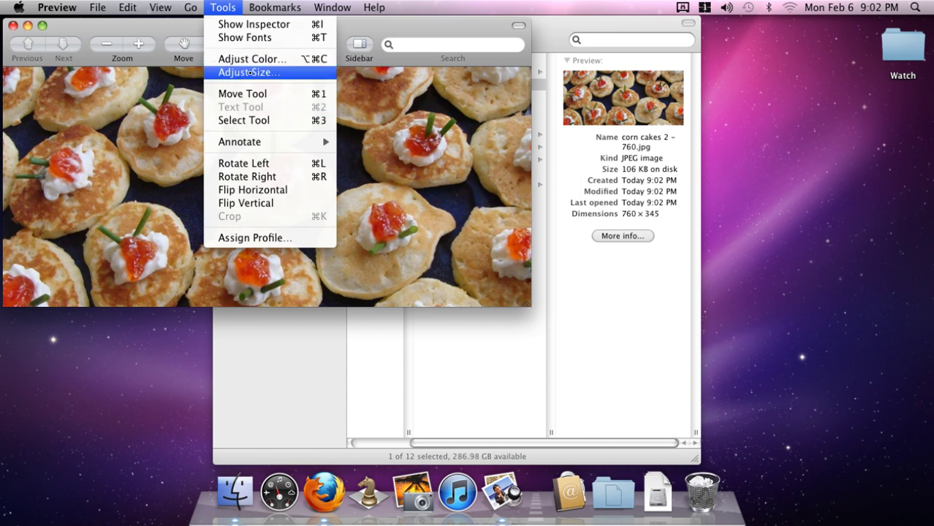
left_click(250, 73)
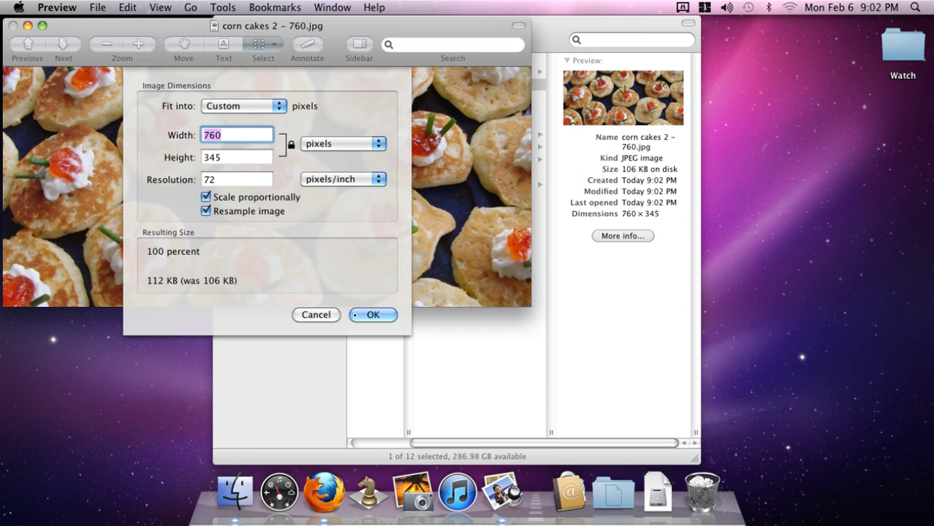
left_click(379, 314)
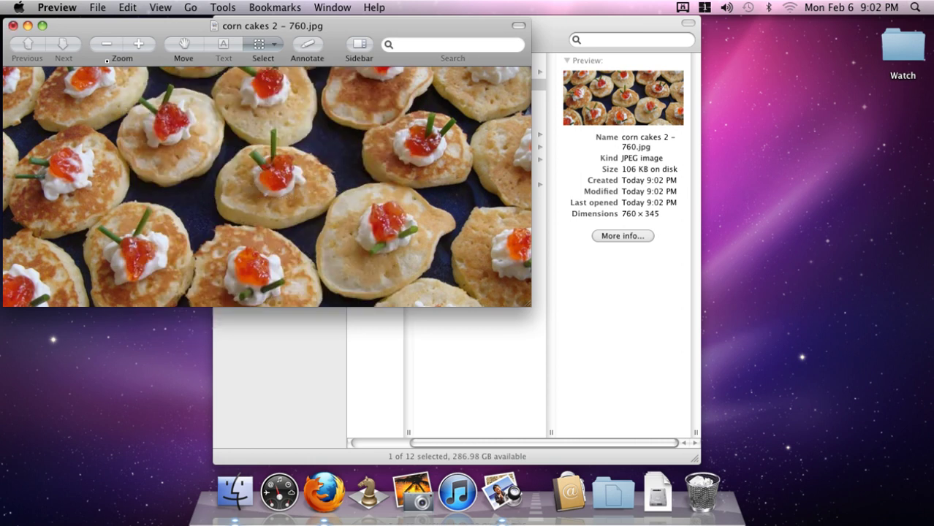
left_click(12, 26)
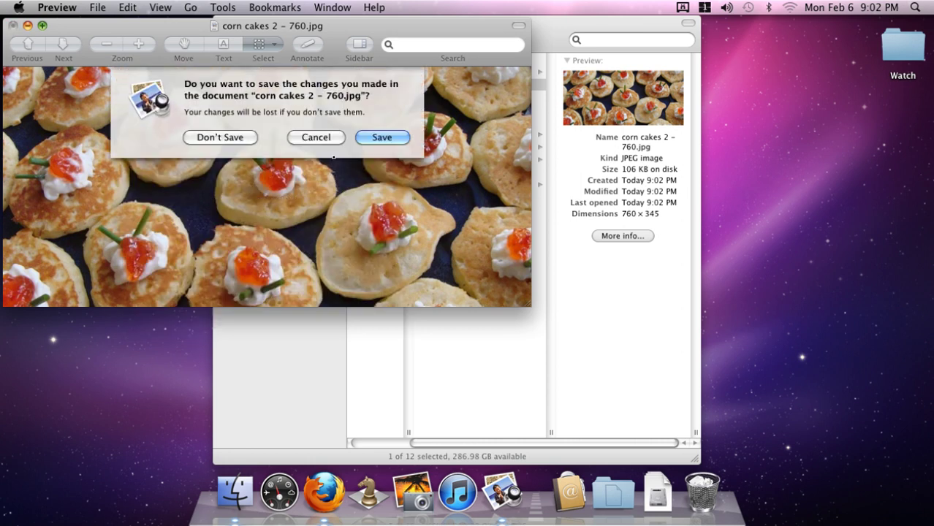
left_click(220, 138)
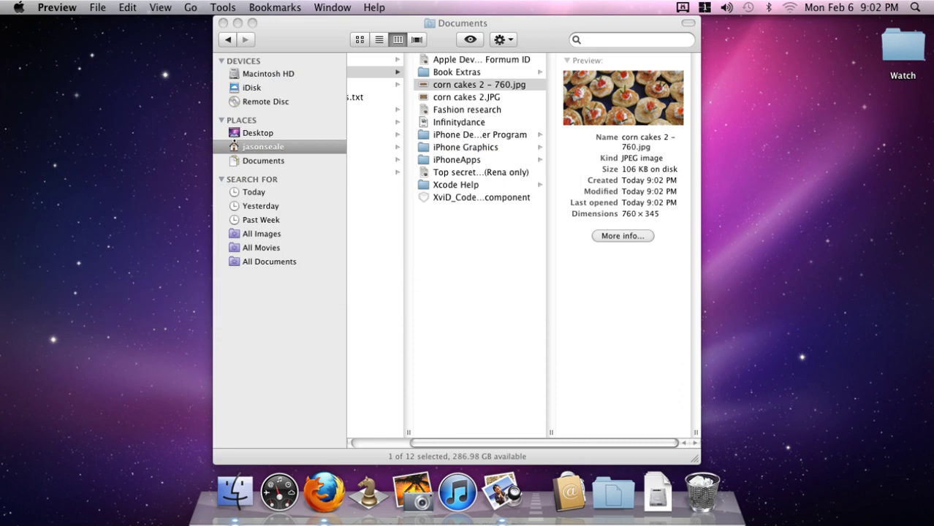